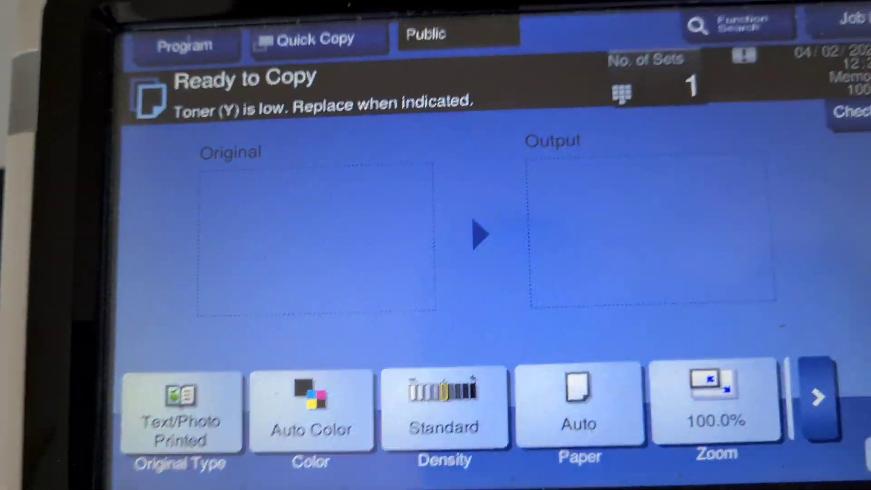
Step: Set Full Color copying on A4 paper from tray 1
click(313, 412)
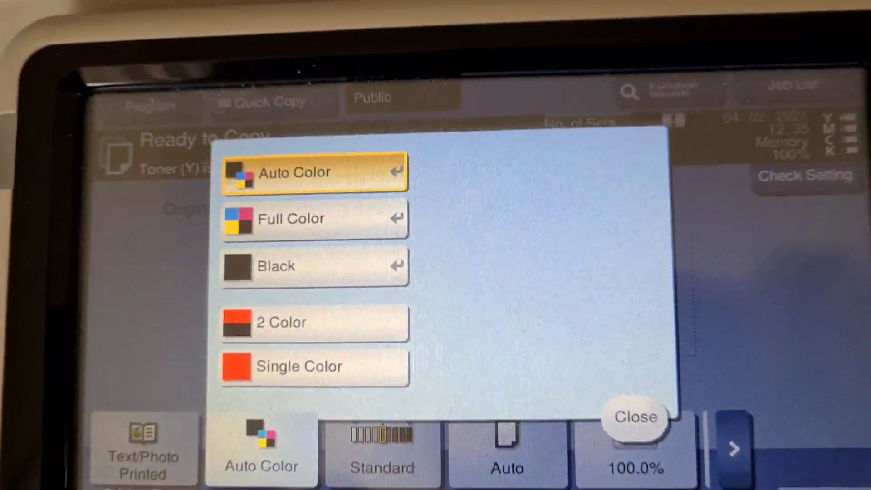
click(313, 219)
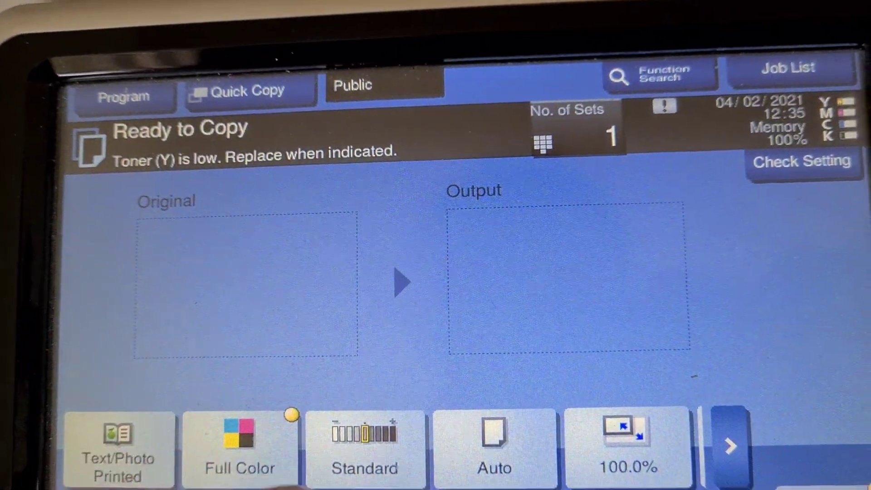
click(495, 445)
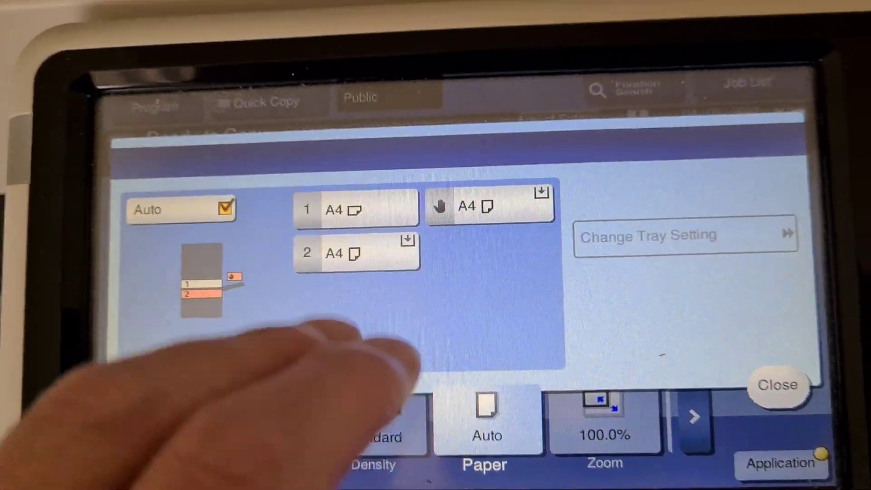
click(355, 210)
click(778, 385)
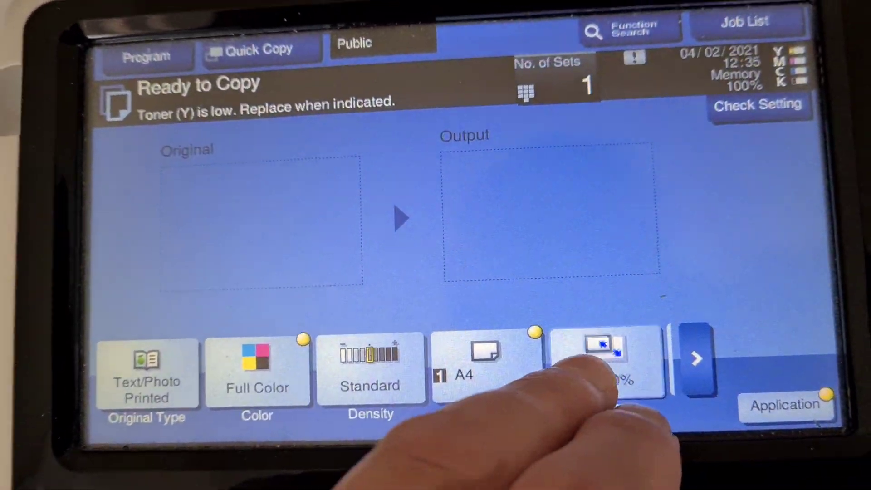
Step: Set the zoom to the 141.4% A4-to-A3 enlargement preset
click(606, 364)
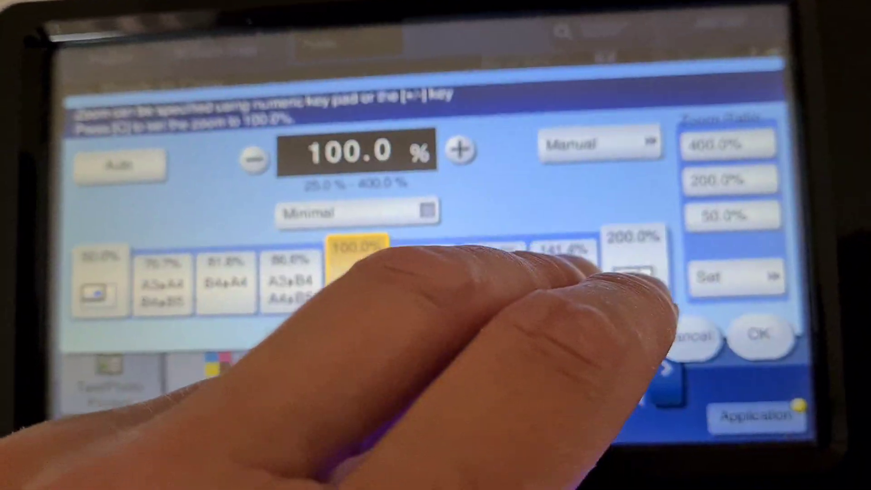
click(577, 280)
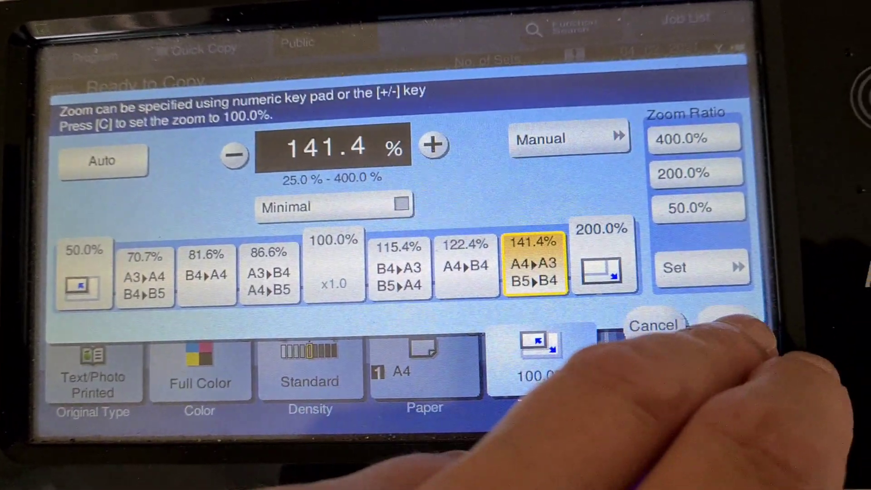
click(745, 343)
Step: Page through the Application sections to Edit Color and Layout, then open colour adjustment
click(742, 420)
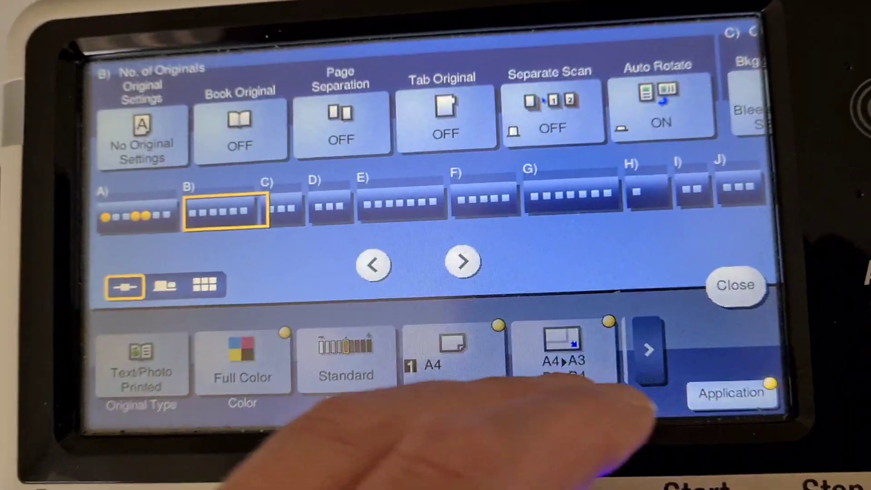
click(463, 264)
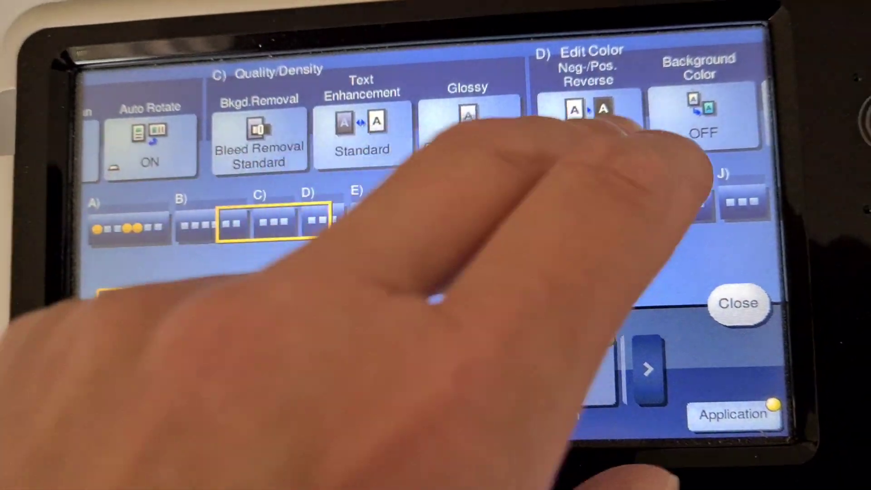
click(395, 219)
click(377, 293)
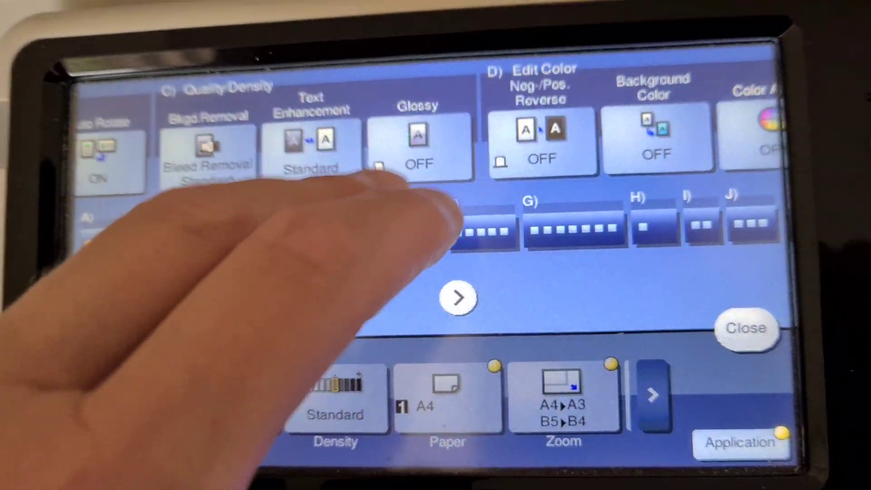
click(377, 293)
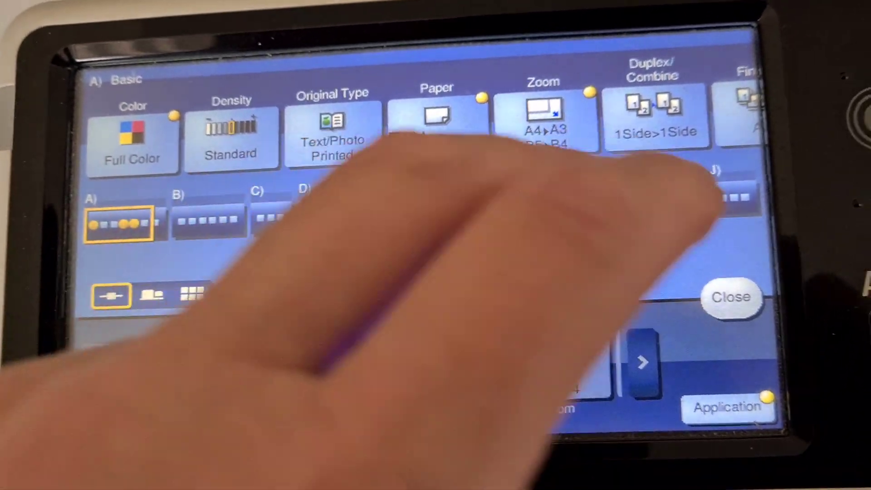
click(467, 268)
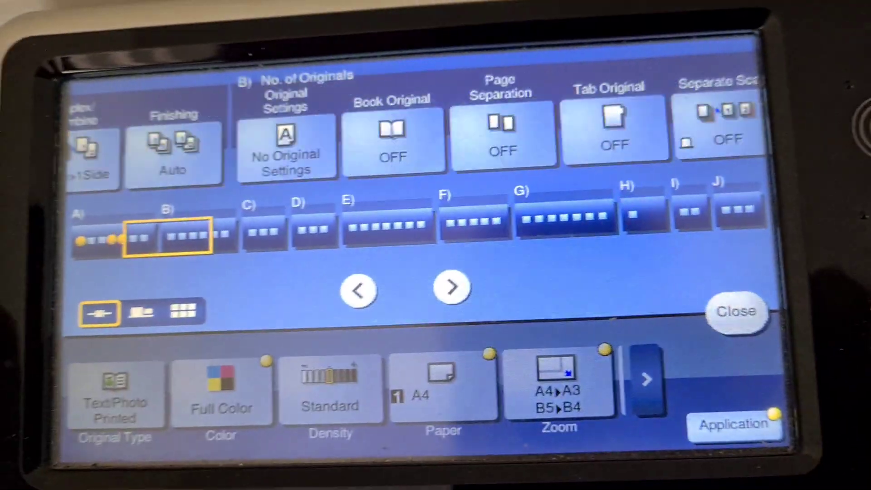
click(451, 287)
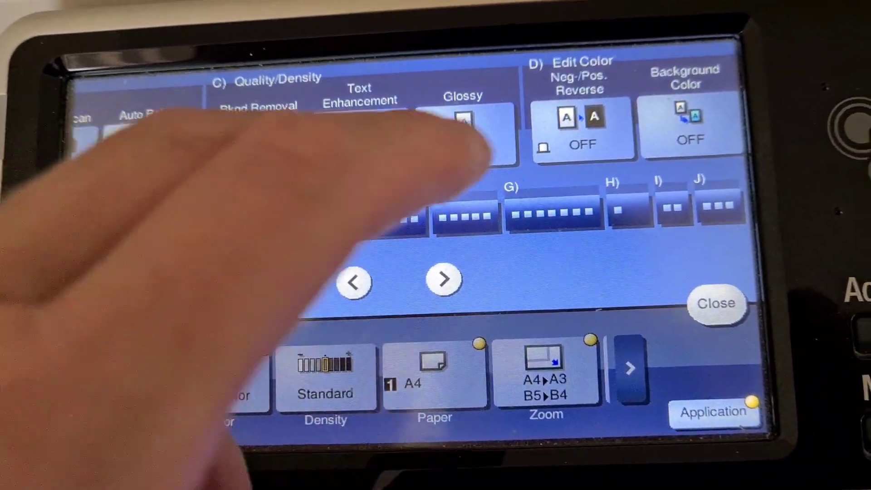
click(444, 279)
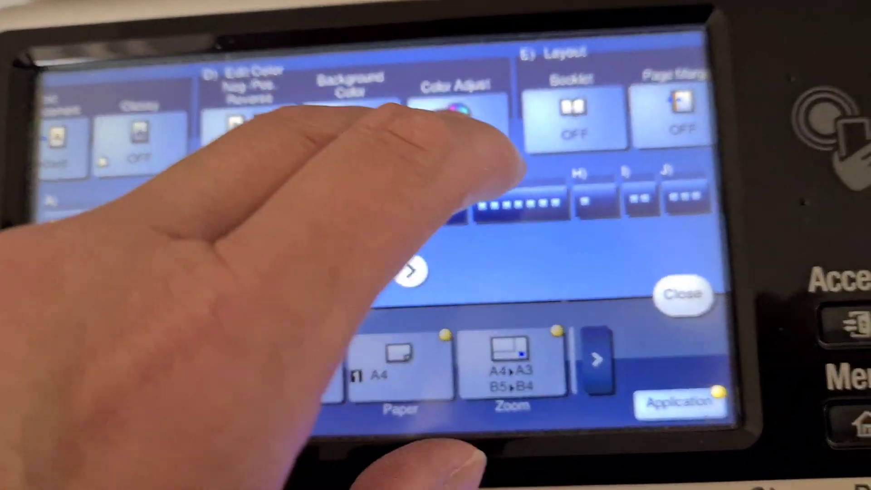
click(456, 109)
Step: Lower copy density to -2, leaving sharpness and saturation unchanged
click(311, 249)
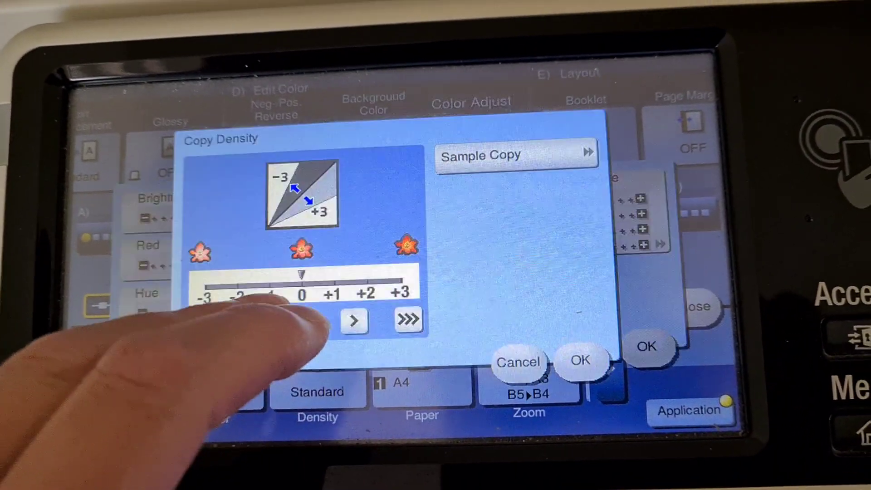
click(253, 320)
click(253, 320)
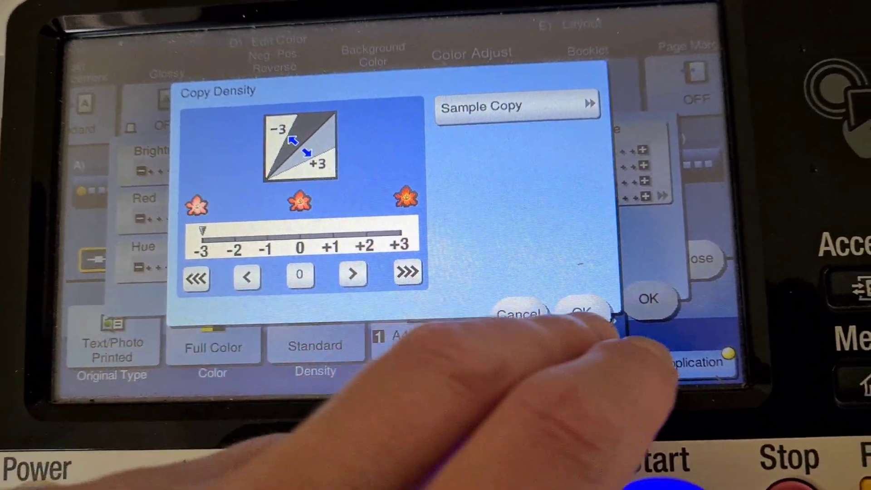
click(605, 316)
click(449, 265)
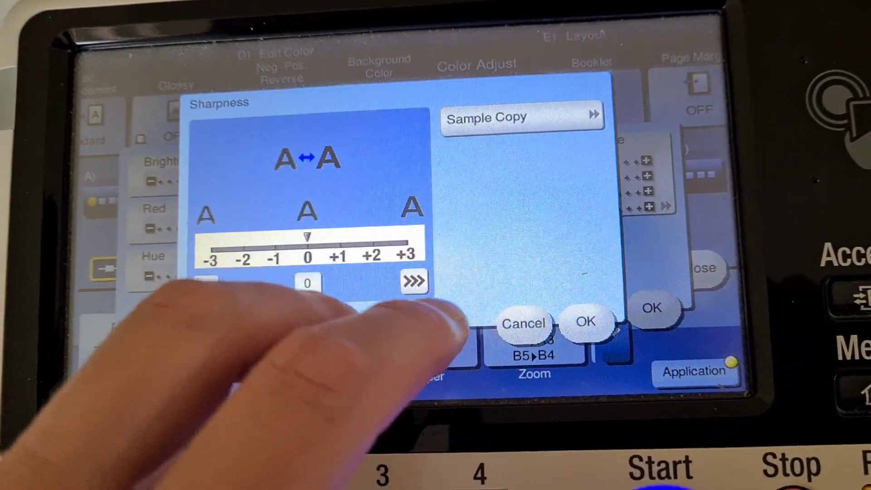
click(583, 326)
click(422, 177)
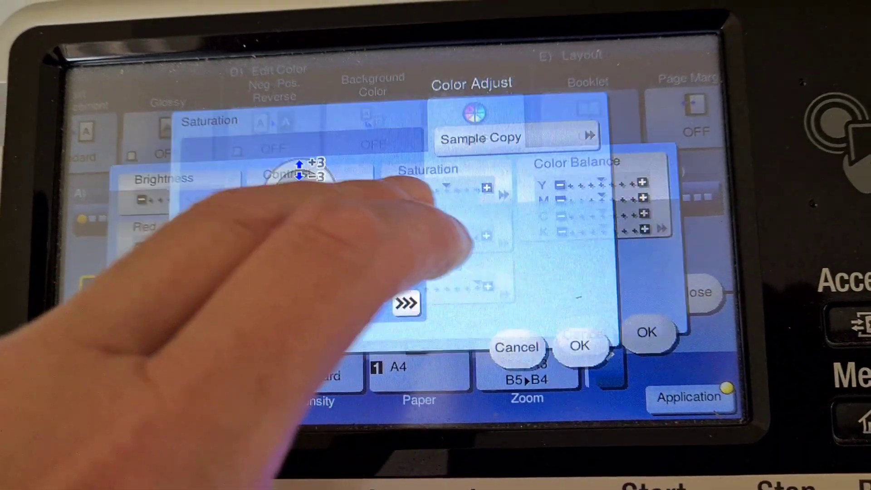
click(585, 350)
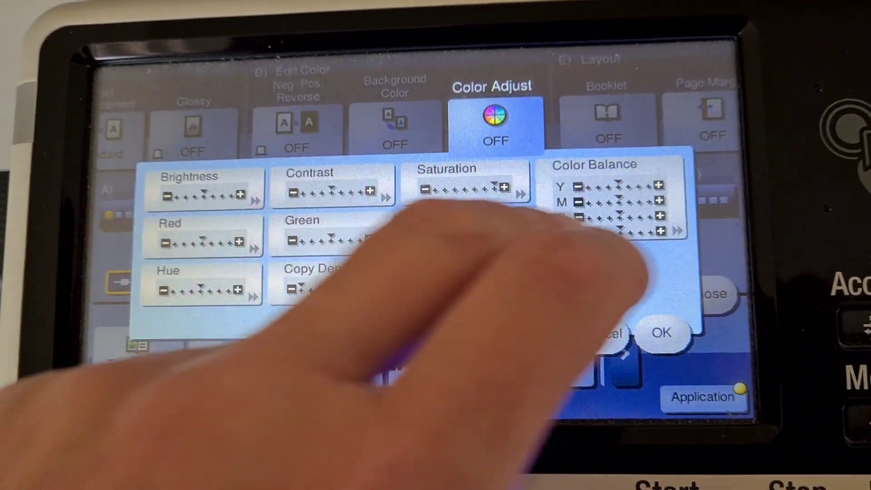
Step: Raise the magenta, cyan and black colour balance to +3
click(600, 208)
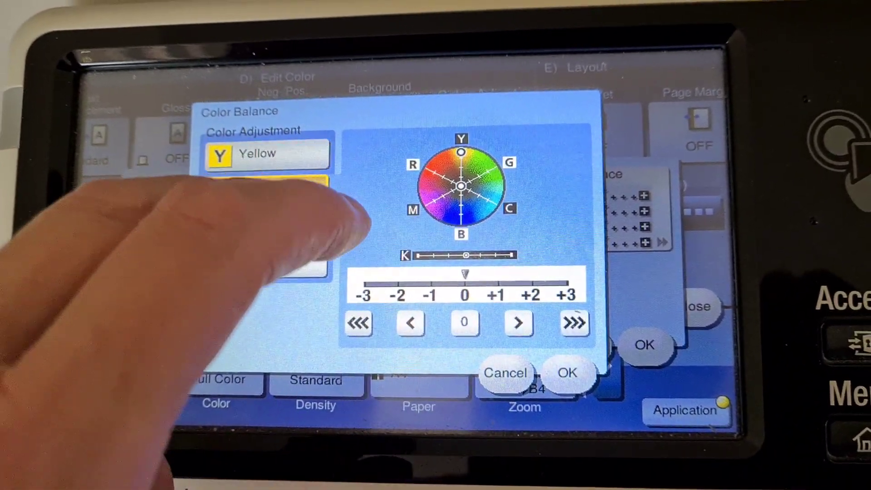
click(568, 286)
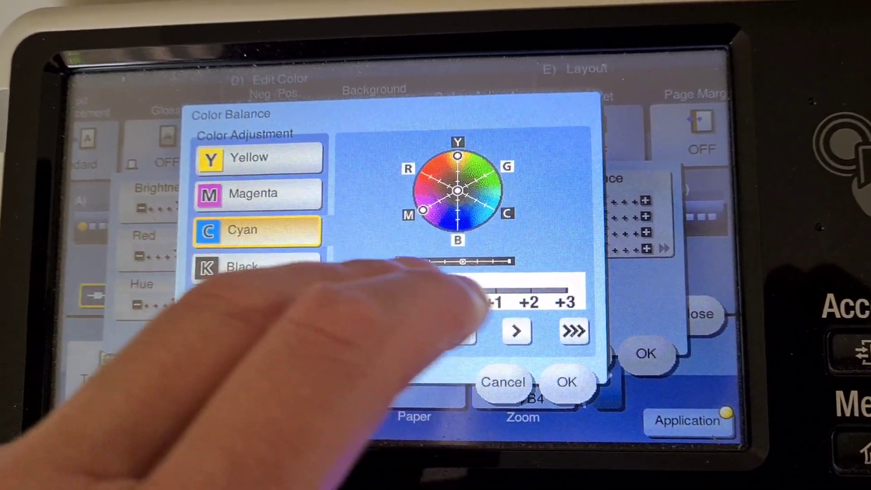
click(565, 286)
click(257, 267)
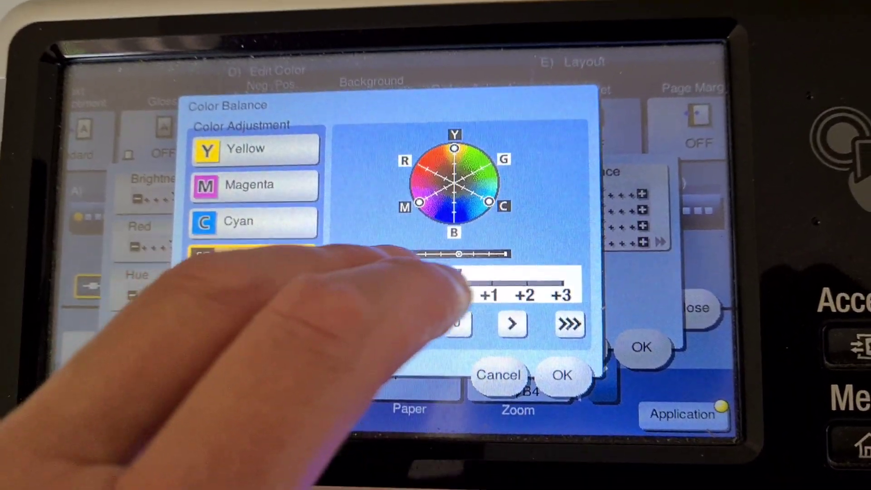
click(553, 287)
click(632, 349)
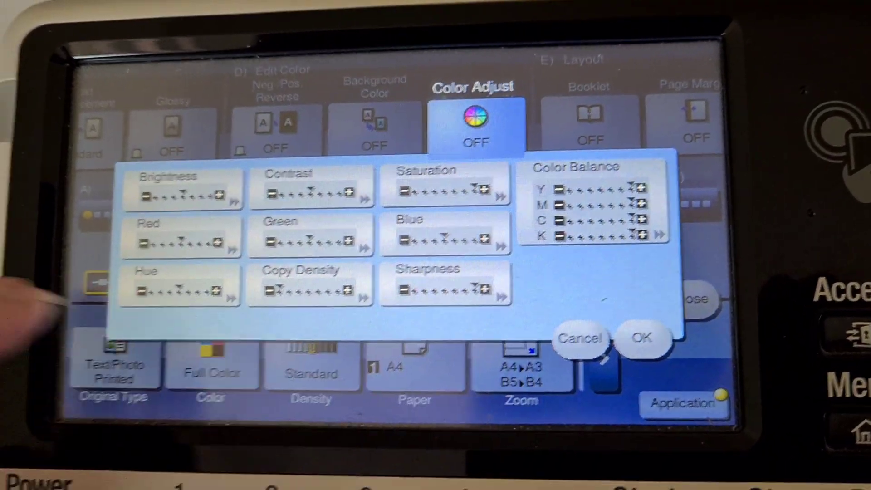
Step: Switch colour adjustment ON and return to the main copy screen
click(669, 343)
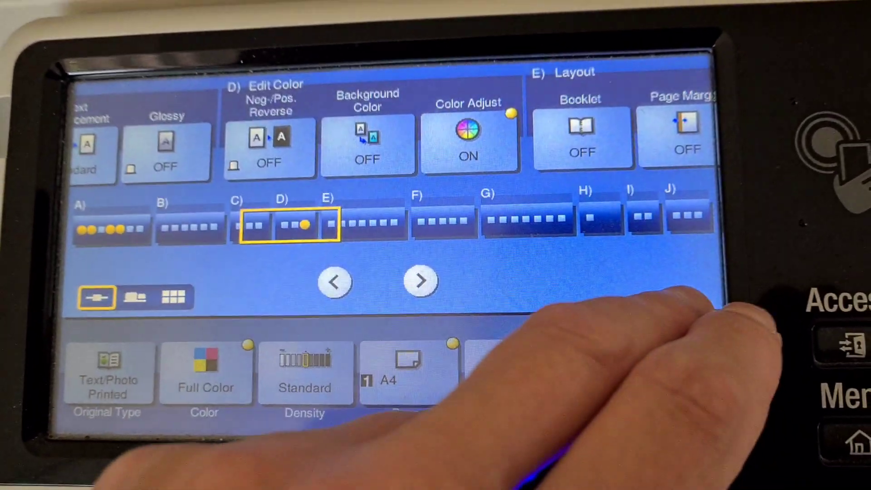
click(719, 303)
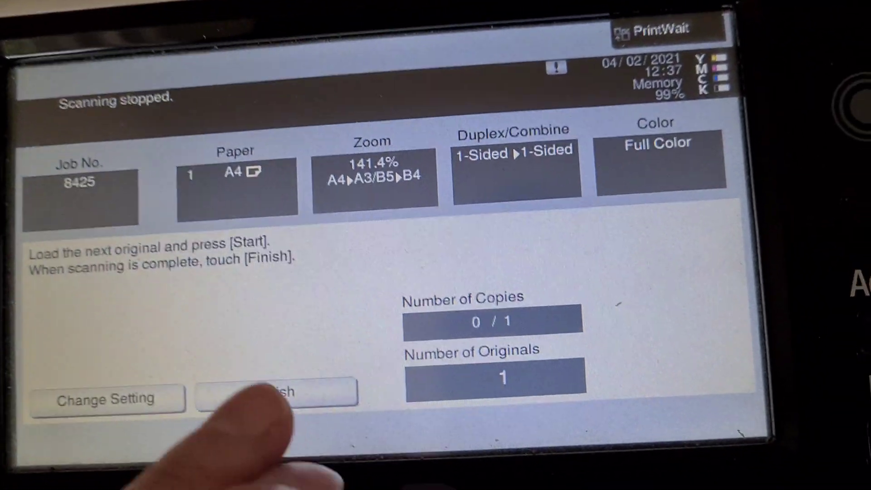
Step: Finish scanning the original and start printing job 8427
click(325, 410)
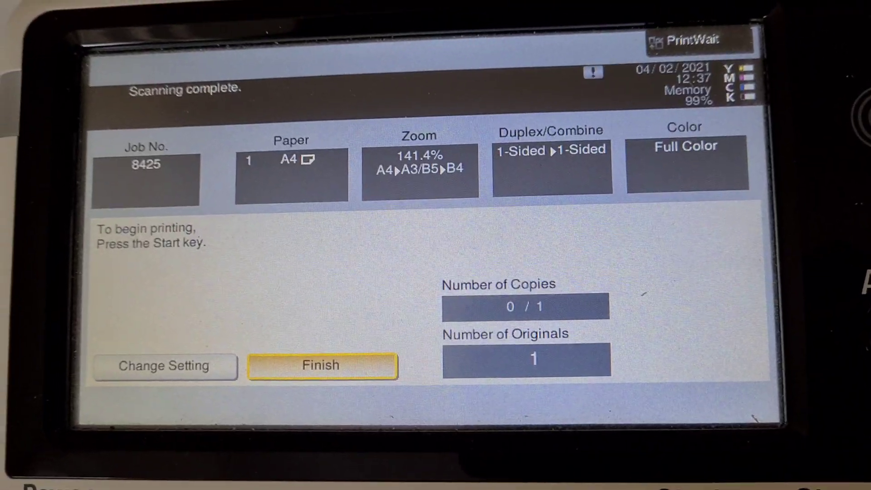
key(Return)
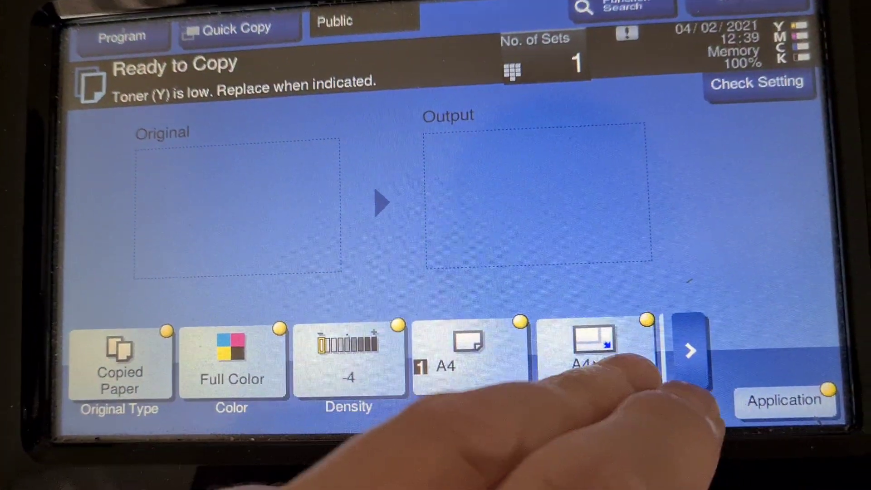
Step: Change the zoom ratio to the 100.0% preset
click(628, 391)
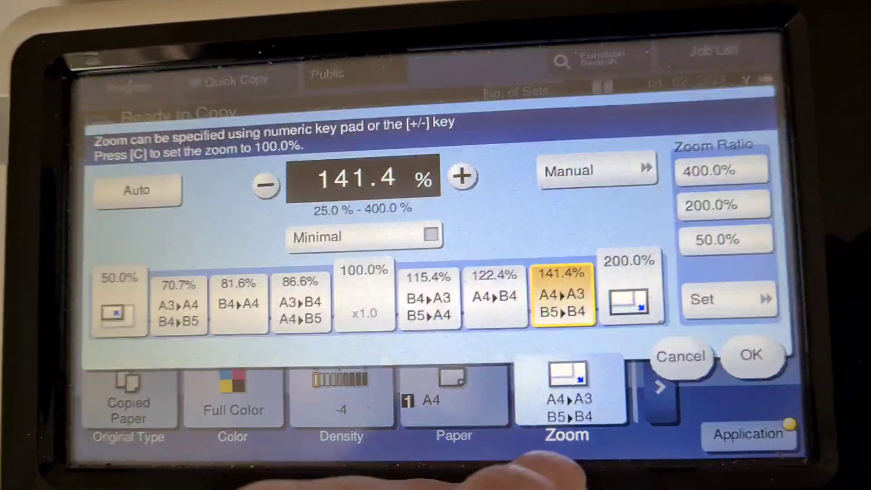
click(392, 282)
click(785, 348)
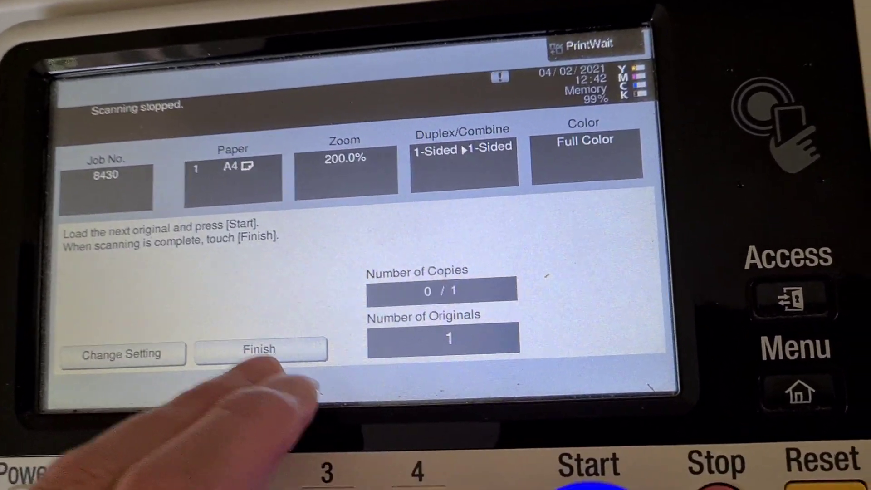
Step: Finish scanning so the 200% copy job starts printing
click(259, 350)
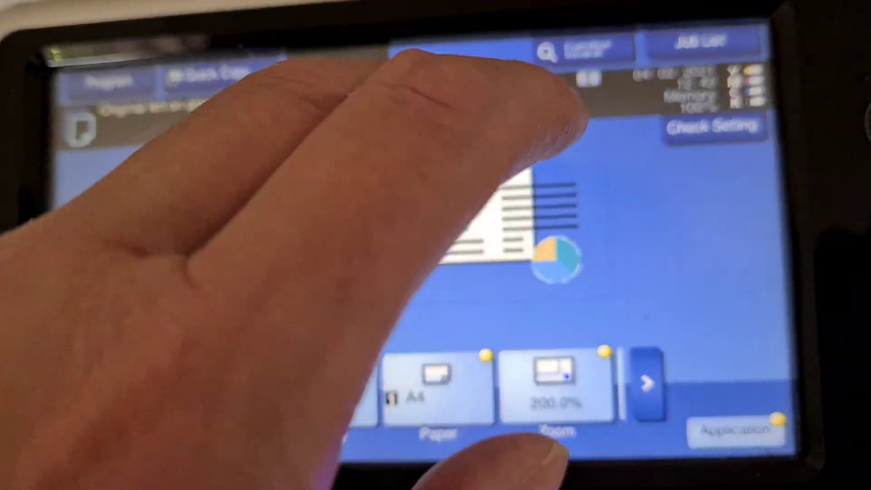
Step: Set 2 copy sets and specify the original size as A4
click(525, 179)
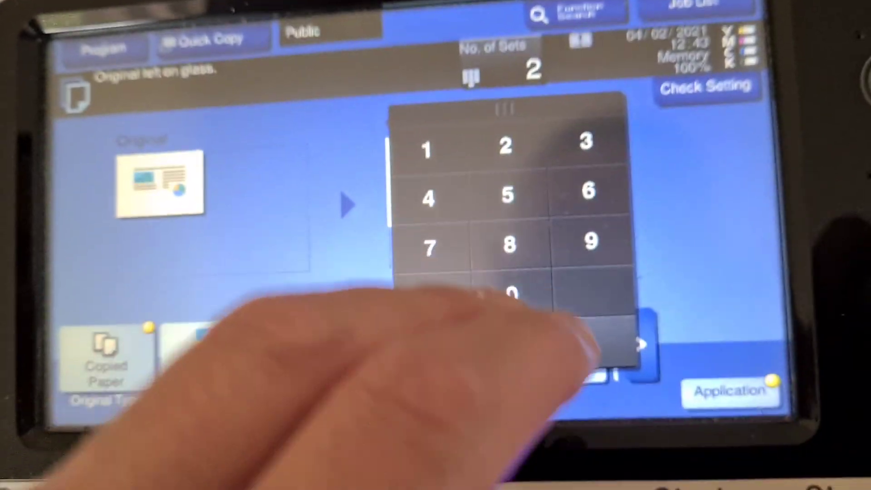
click(572, 371)
click(708, 335)
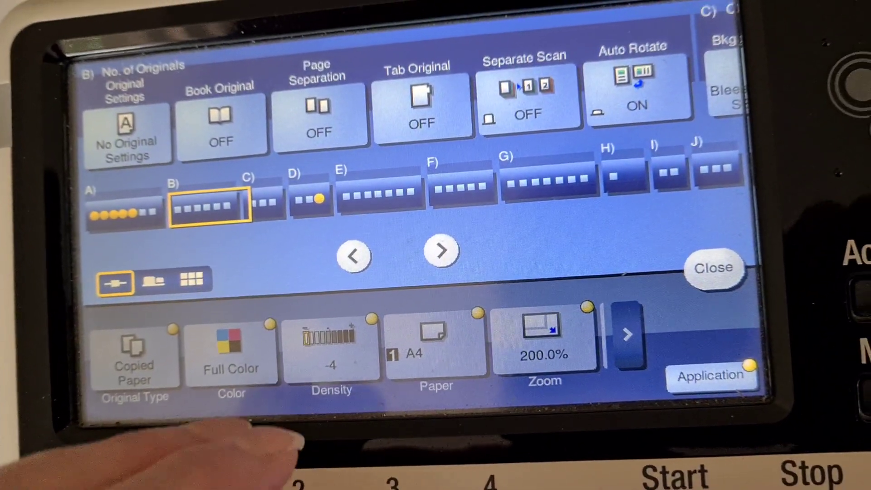
click(129, 136)
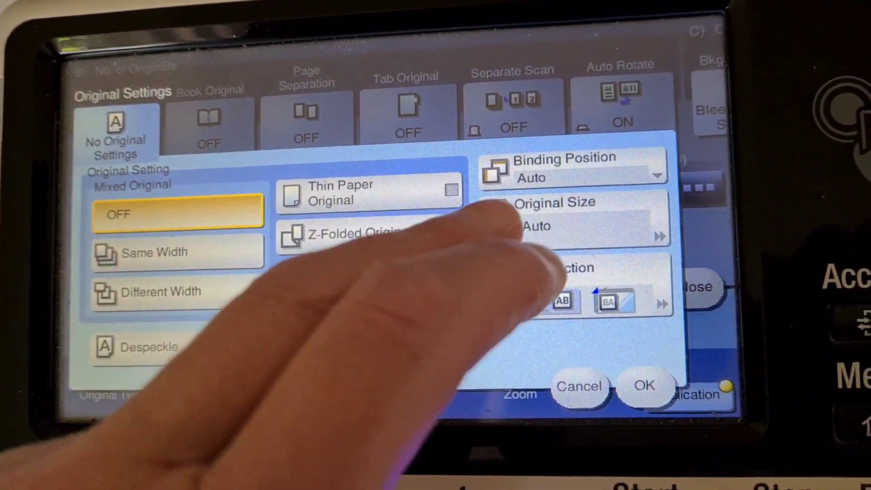
click(524, 224)
click(320, 159)
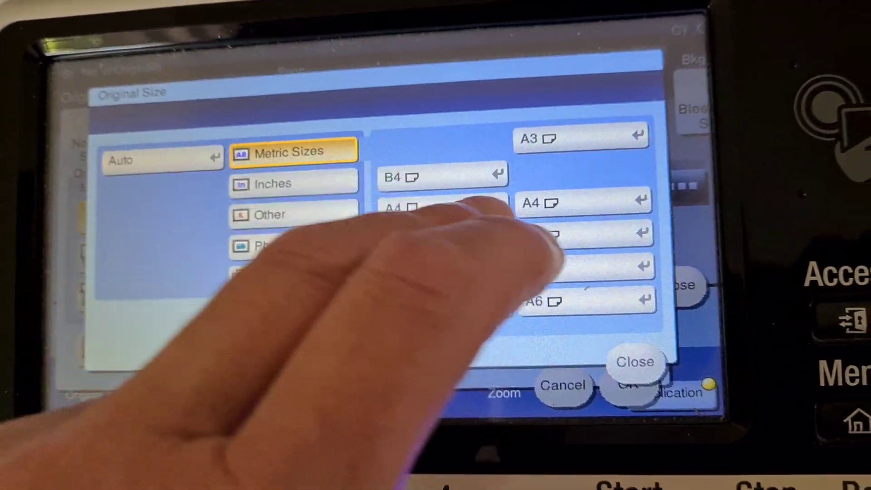
click(545, 200)
click(622, 358)
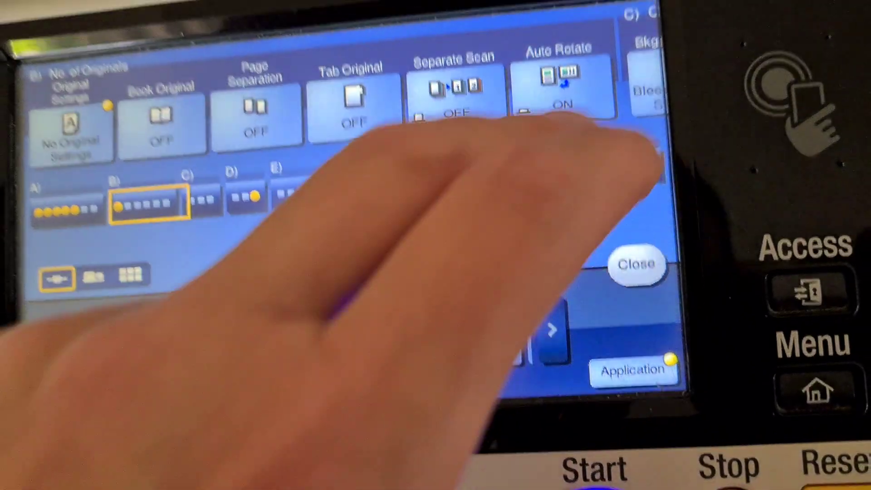
Step: Turn Mirror Image on and return to the main copy screen
click(293, 204)
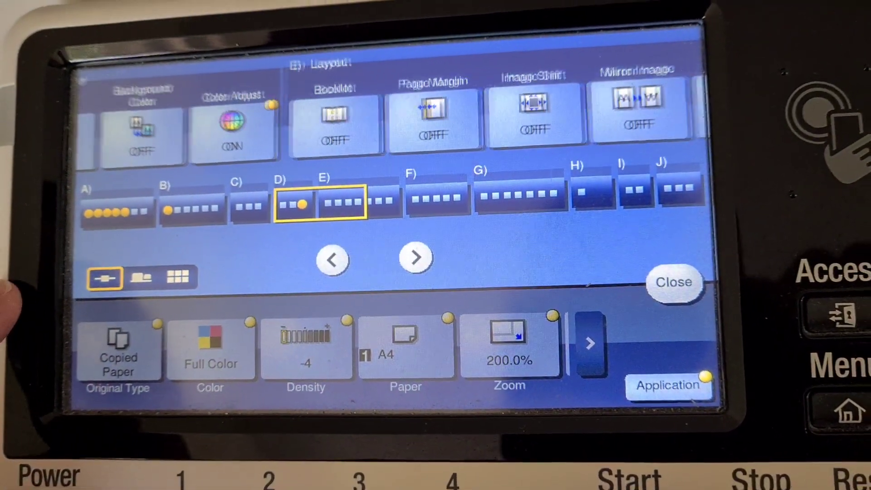
click(565, 88)
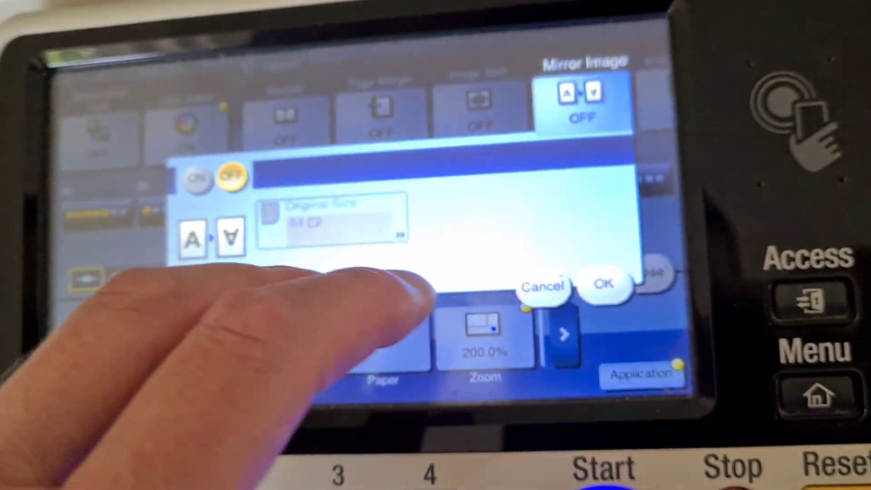
click(170, 156)
click(574, 261)
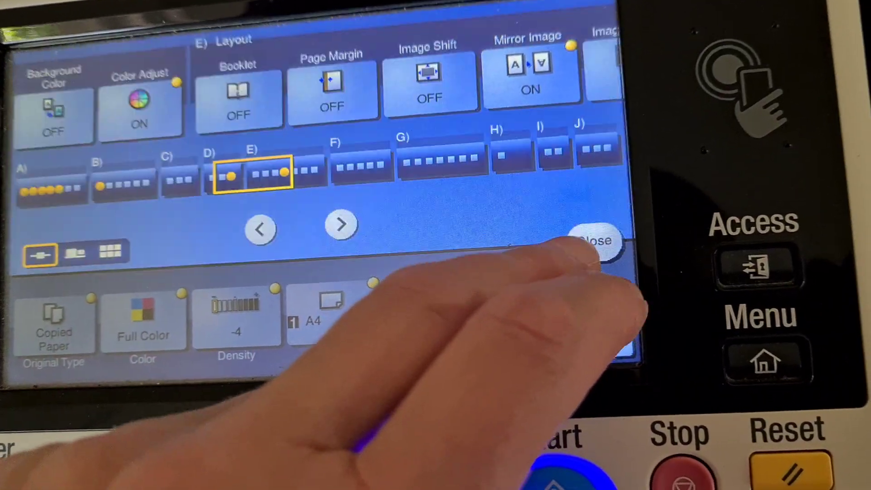
click(616, 248)
Step: Scan the vest, then finish to print job 8432's two mirrored copies
click(613, 446)
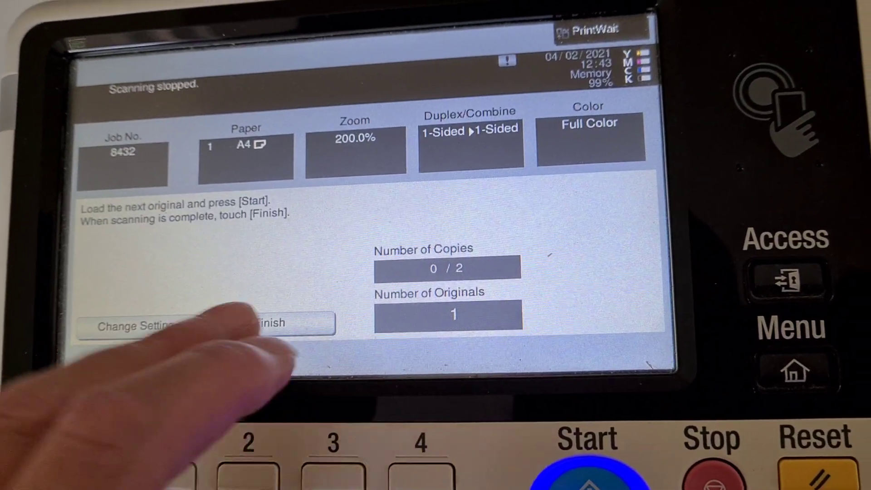
click(273, 324)
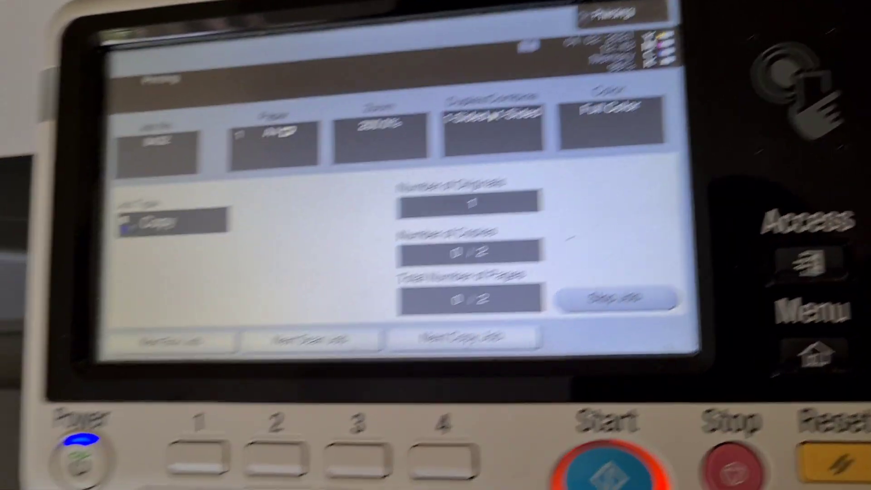